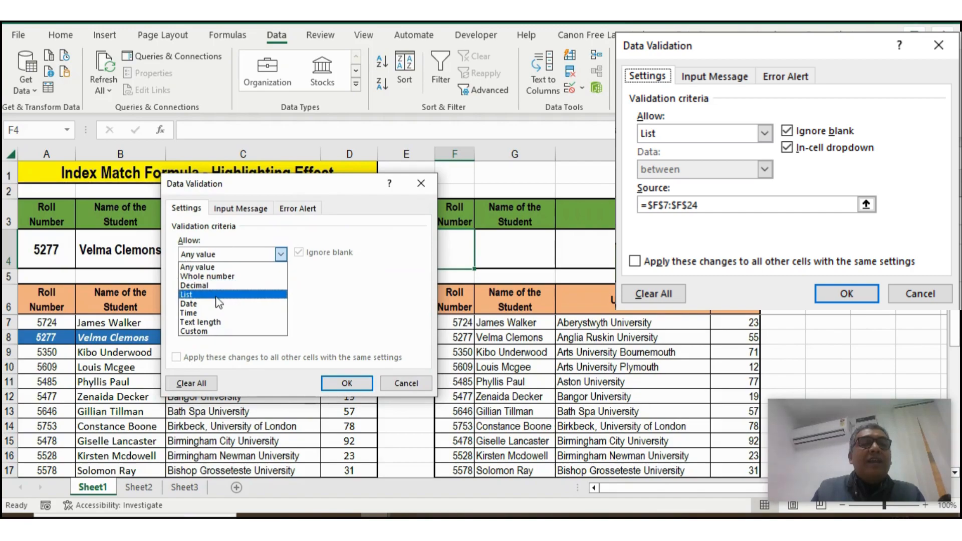
Set cell F4's data validation to a list with the roll numbers in $F$7:$F$24 as its source.
click(362, 311)
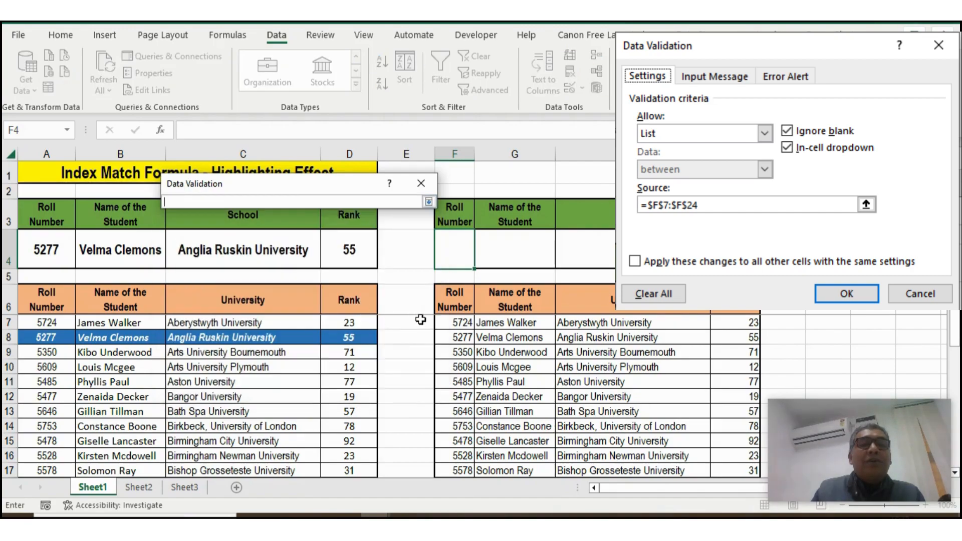
click(466, 324)
key(ctrl+shift+Down)
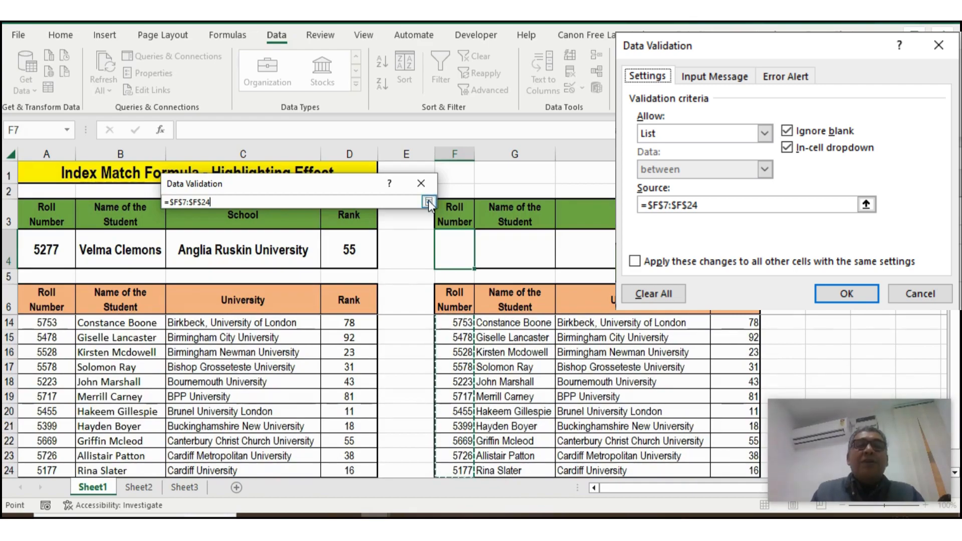
click(429, 201)
click(347, 389)
Start an INDEX formula in cell G4 with the table range F7:I24 as its array.
click(535, 248)
text(=index()
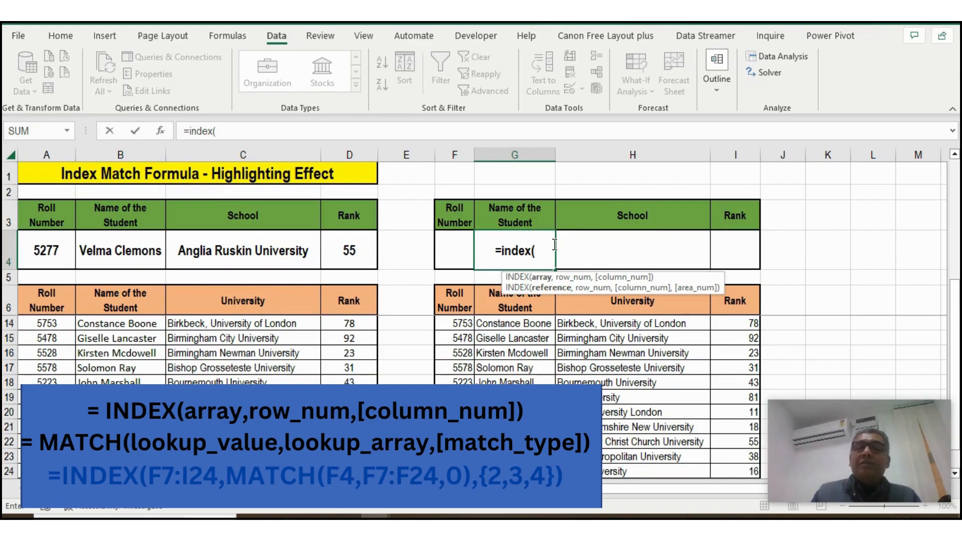
scroll(552, 250, up, 3)
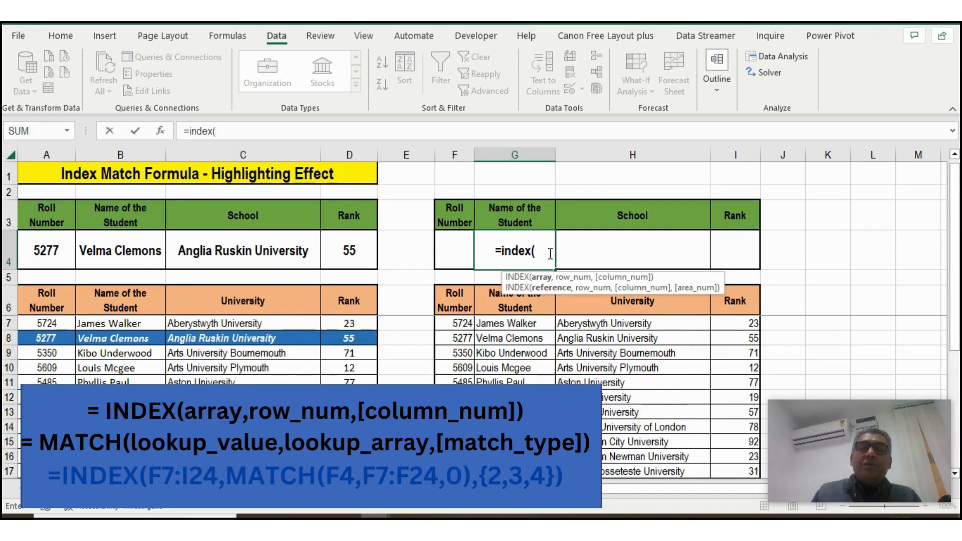
click(462, 325)
key(ctrl+shift+Right)
key(ctrl+shift+Down)
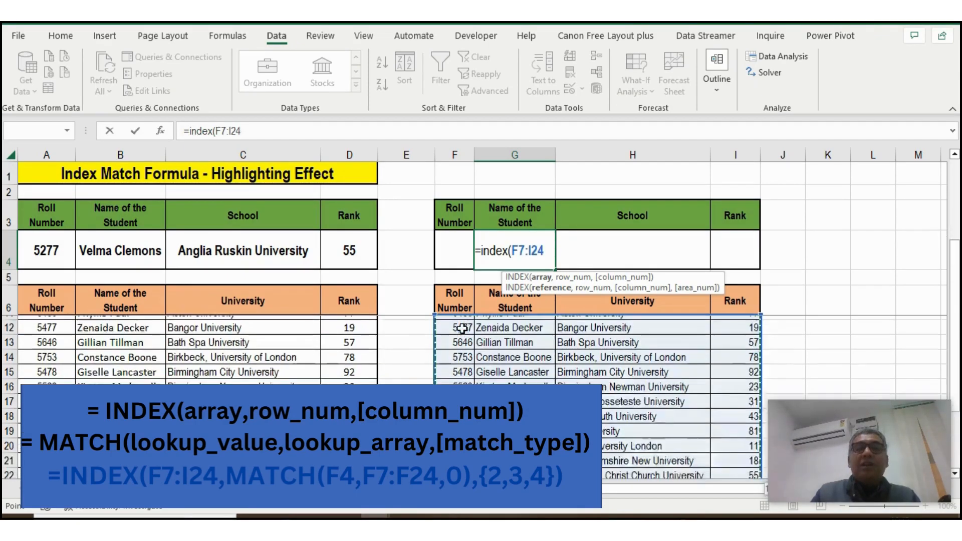
text(,)
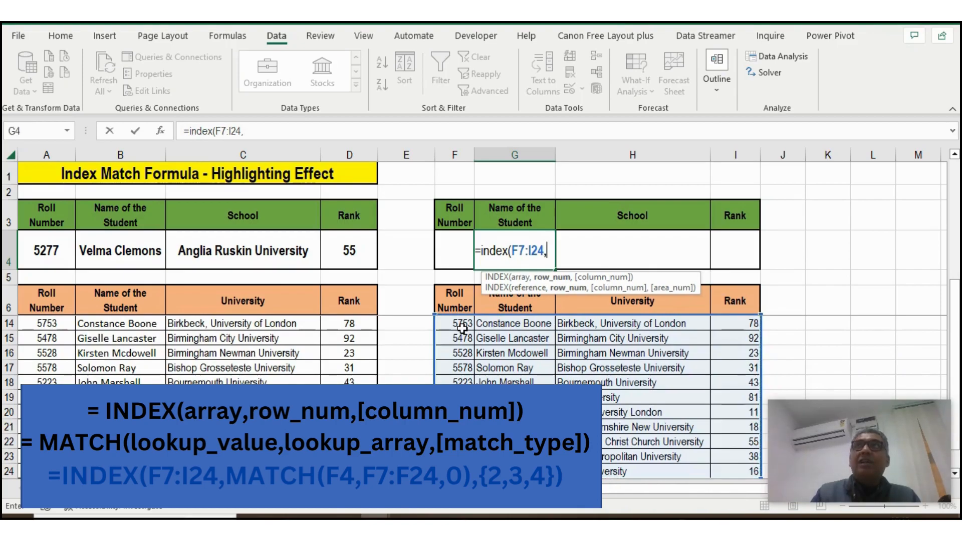
Add MATCH(F4,F7:F24,0) as the row number argument of the INDEX formula in G4.
scroll(461, 328, up, 3)
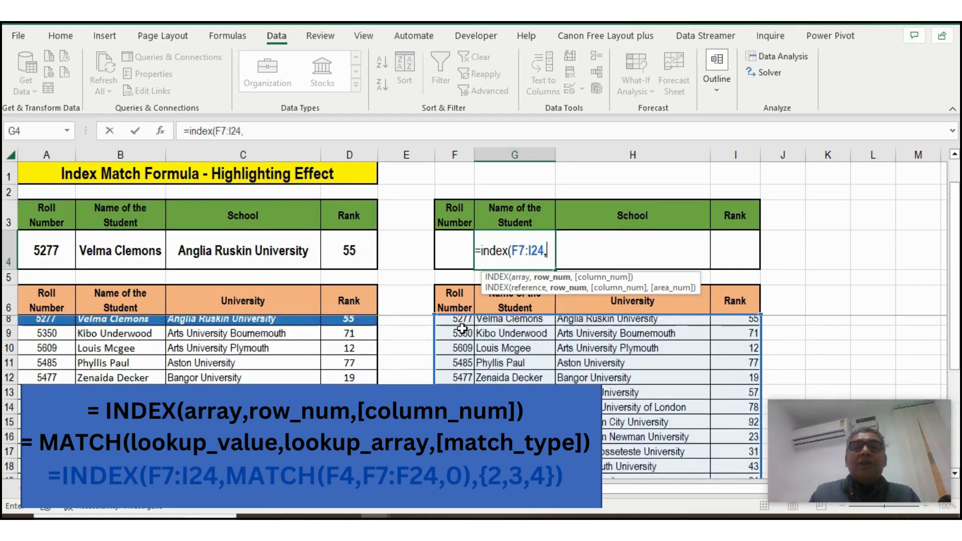
text(ma)
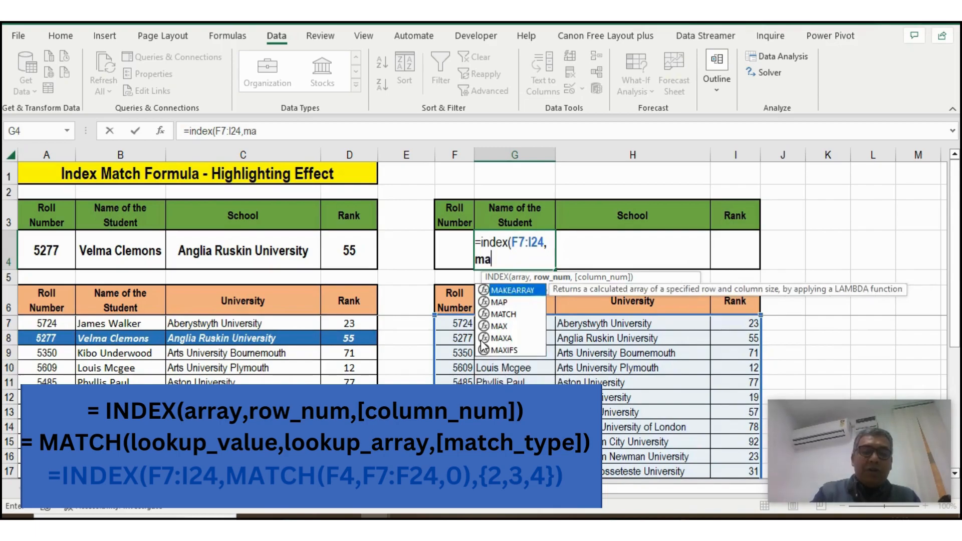
text(tch)
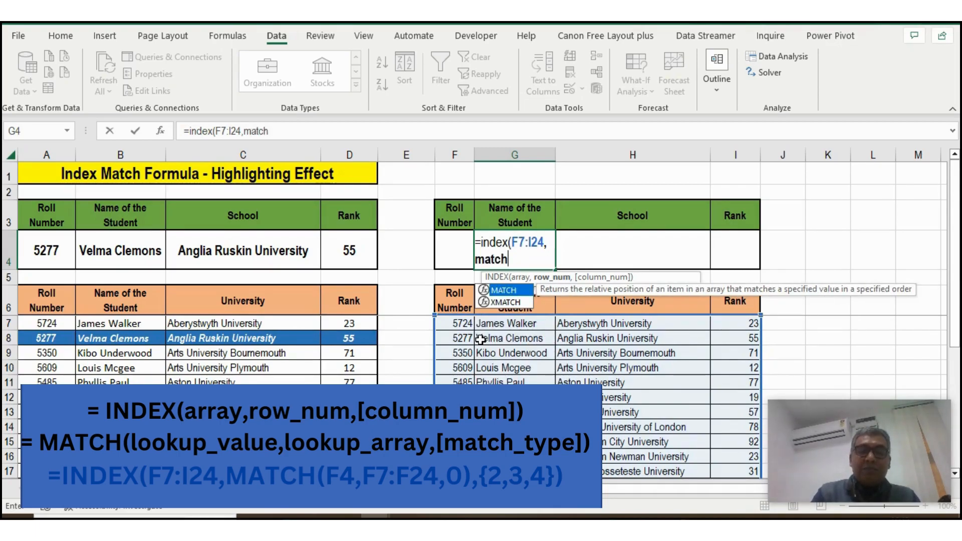
text(()
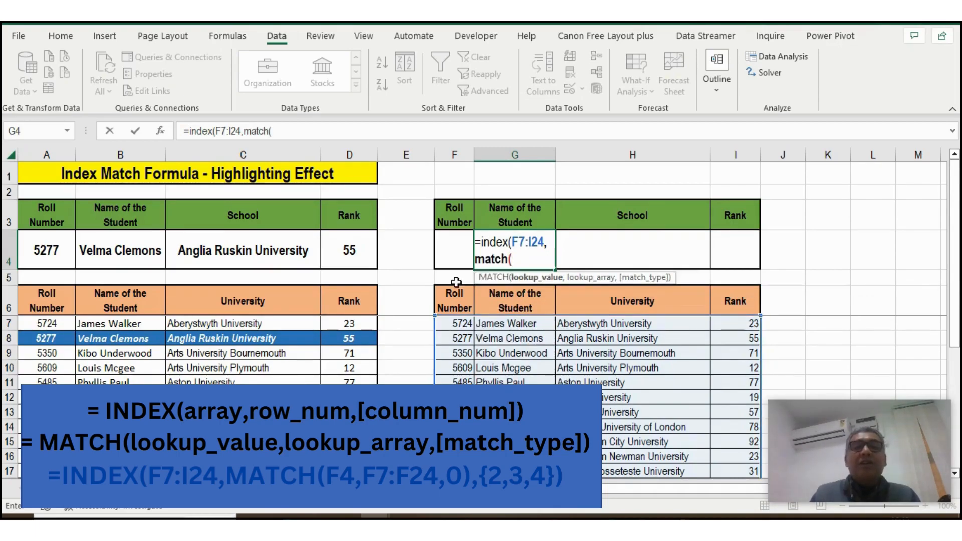
click(452, 249)
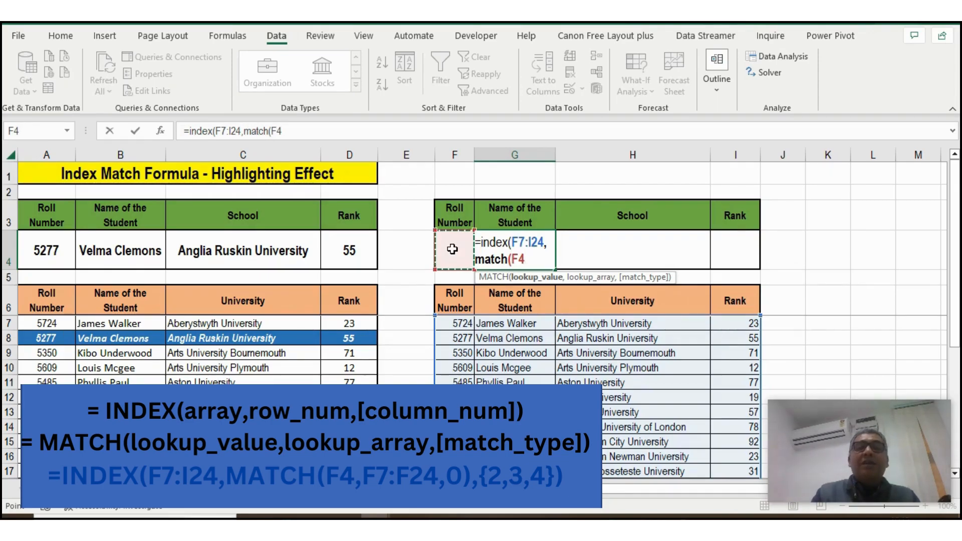
text(,)
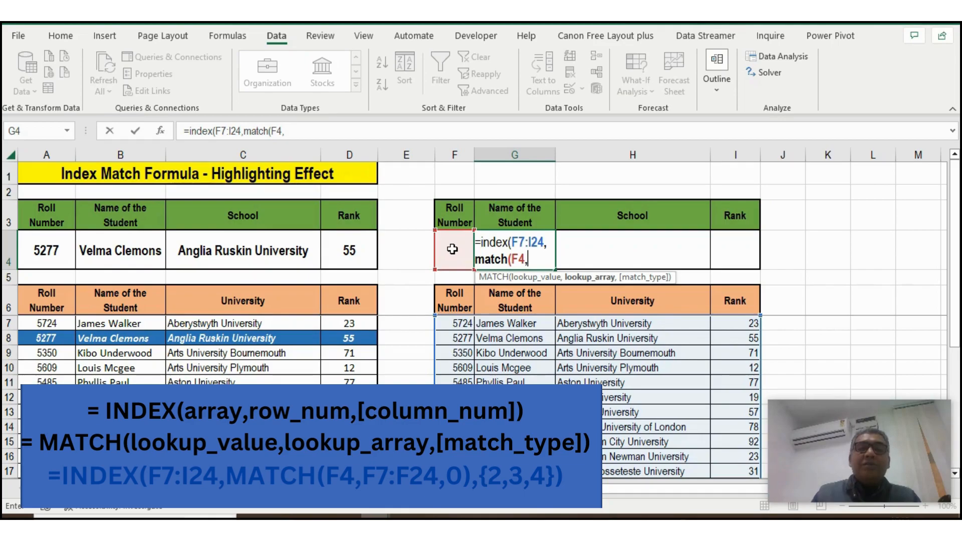
click(457, 322)
key(ctrl+shift+Down)
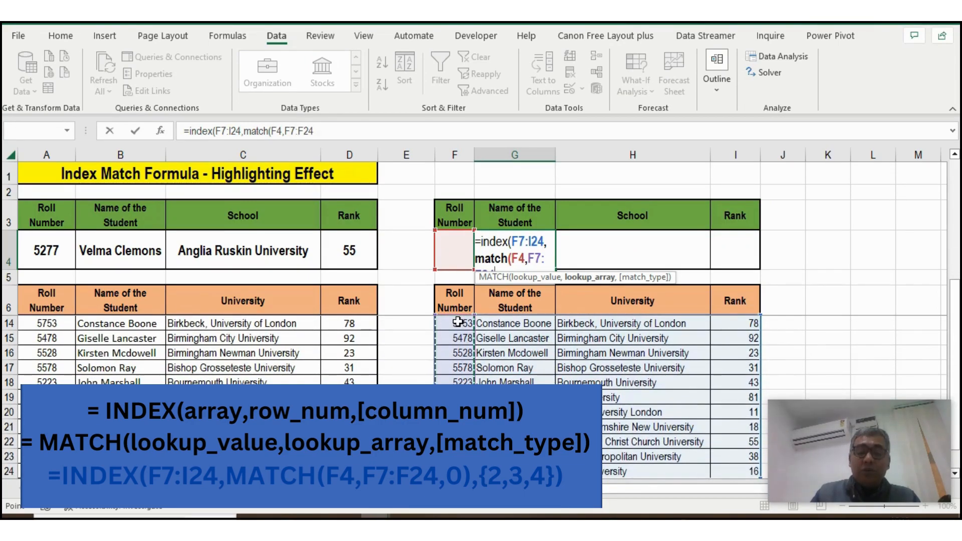
text(,)
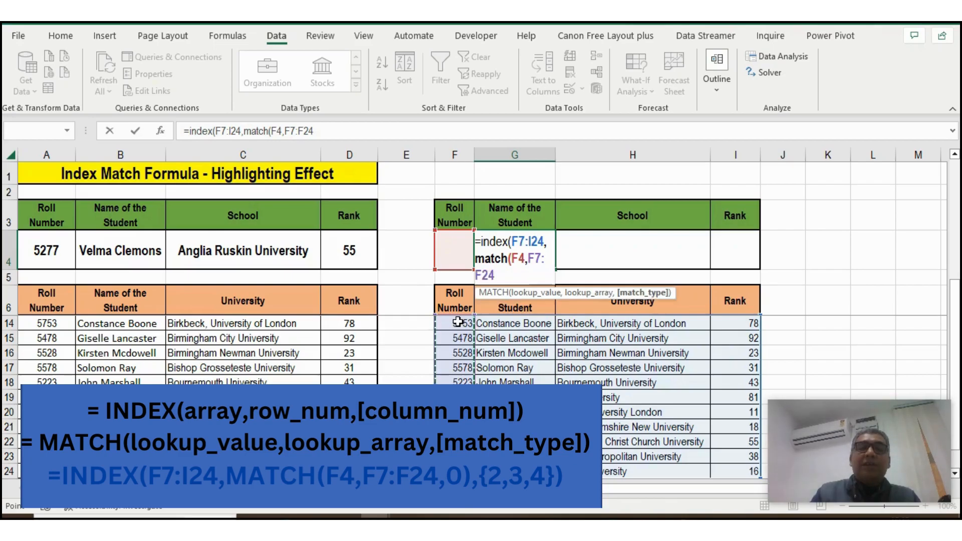
text(0)
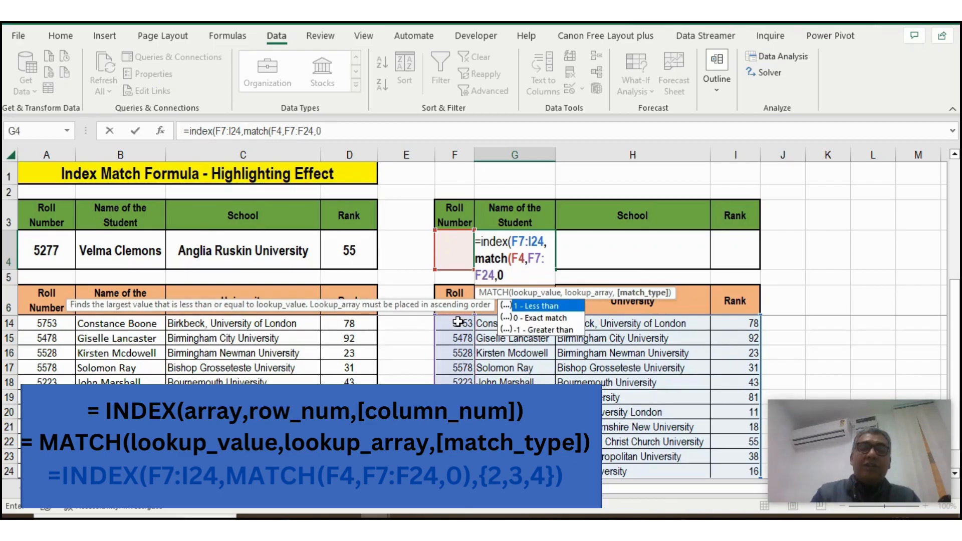
text())
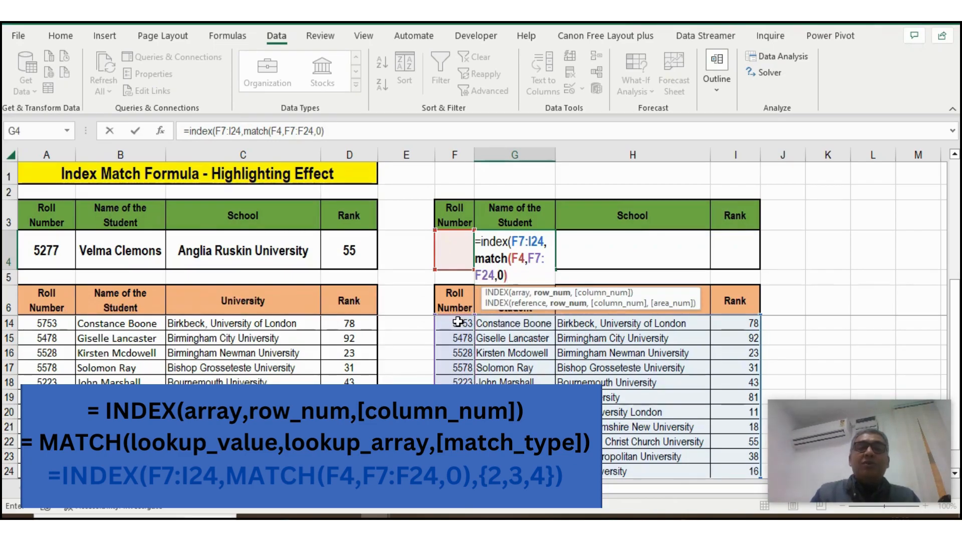
Complete the INDEX formula in G4 with the column array {2,3,4} and enter it.
text(,)
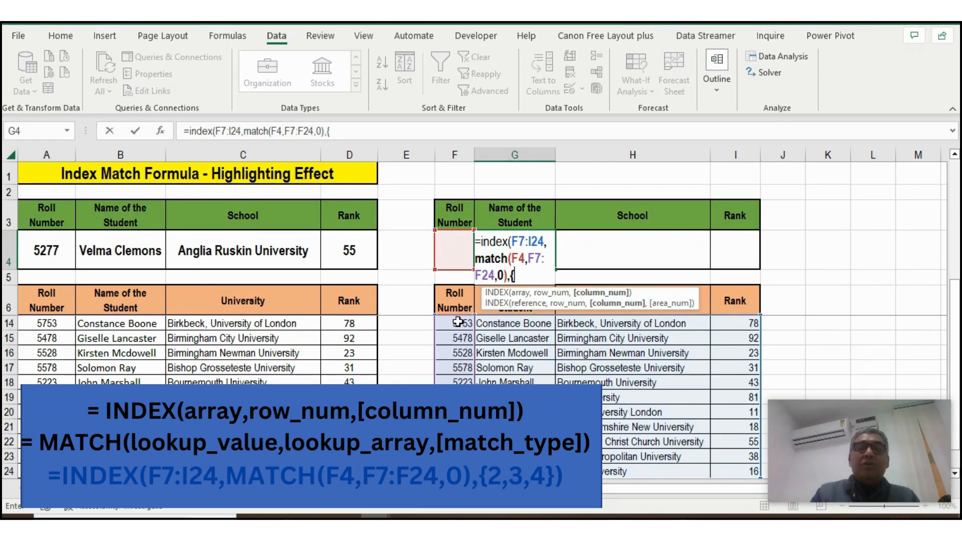
text({2,3,4}))
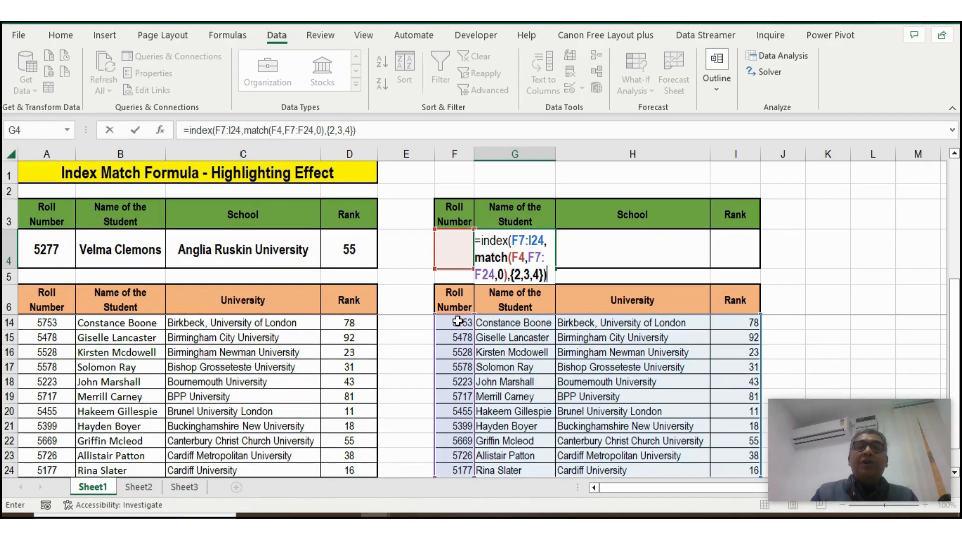
key(Return)
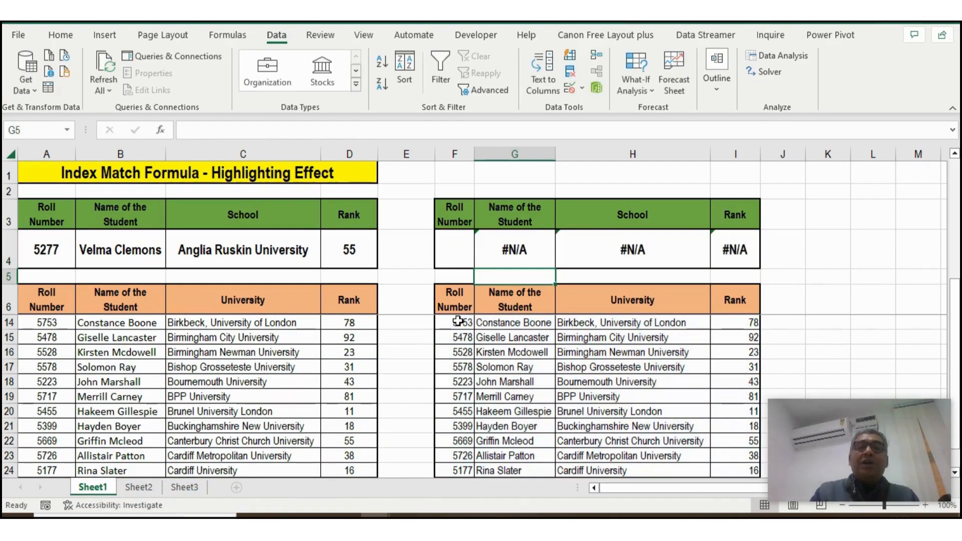
Choose the third roll number from the drop-down list in F4 and check the lookup formula in G4.
click(464, 251)
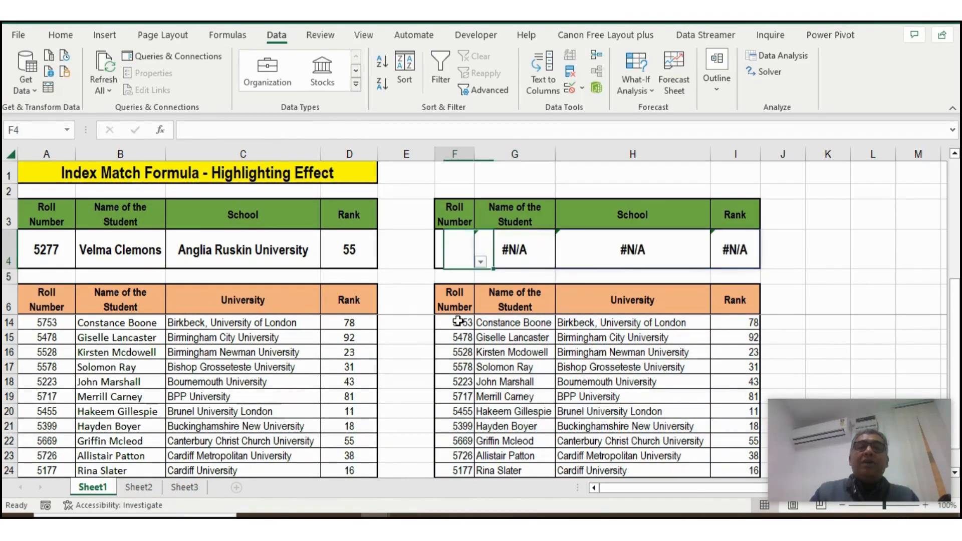
click(481, 262)
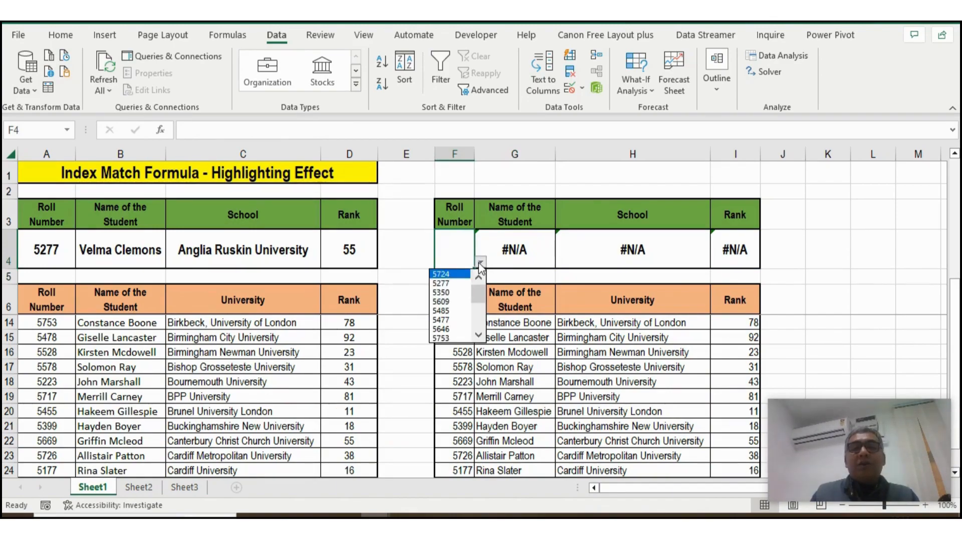
click(443, 294)
click(507, 258)
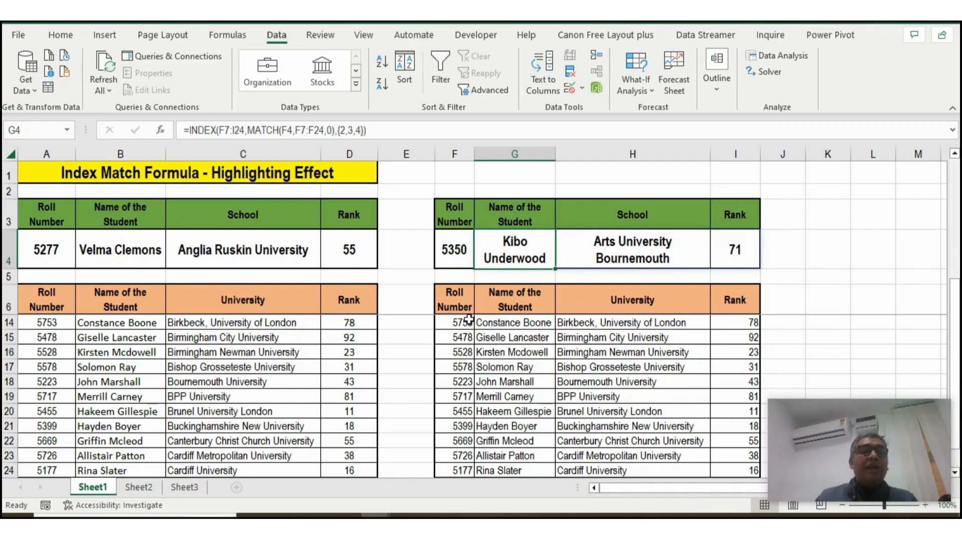
Select the student data F7:I24 and start a new conditional formatting rule that uses a formula to determine which cells to format.
scroll(527, 290, up, 3)
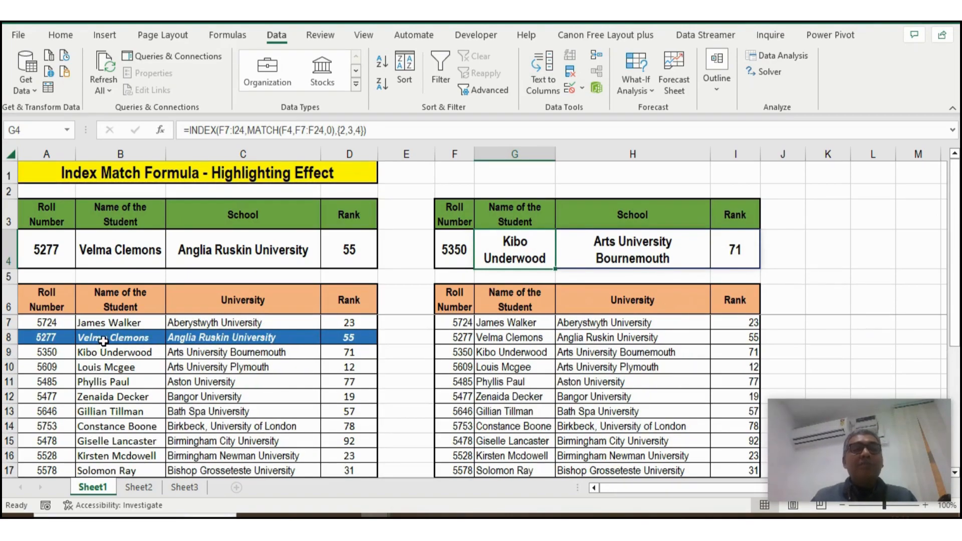
drag(456, 337, 751, 339)
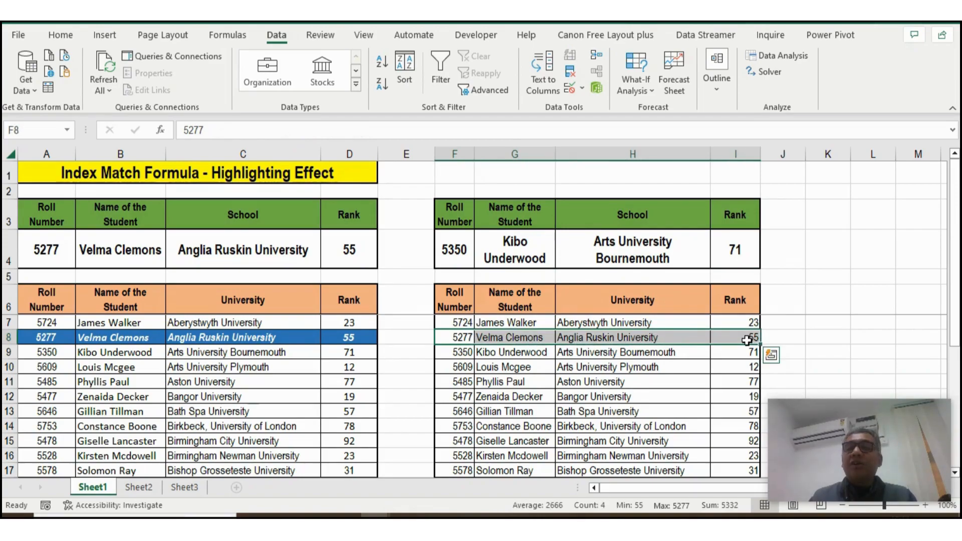
click(464, 323)
key(shift+Right)
key(shift+Right)
key(shift+Right)
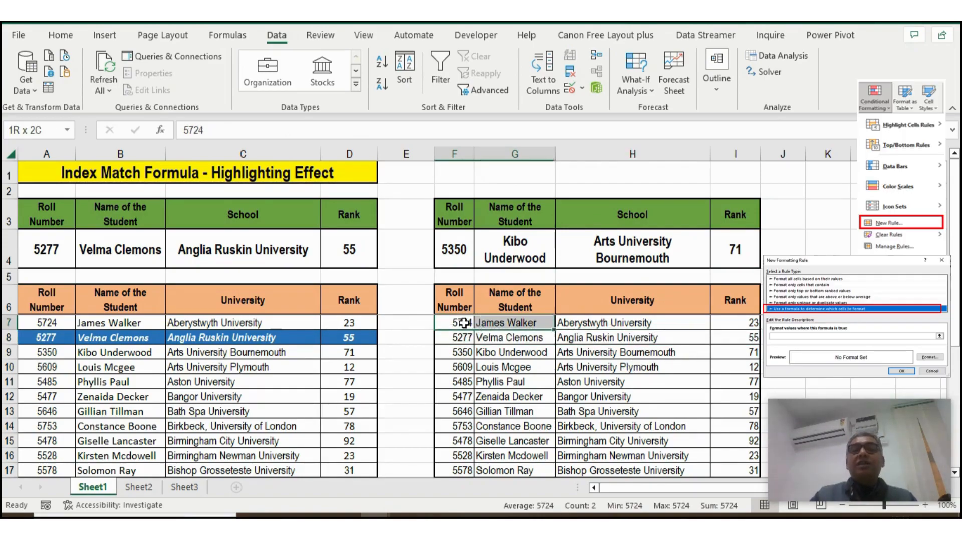
key(ctrl+shift+Down)
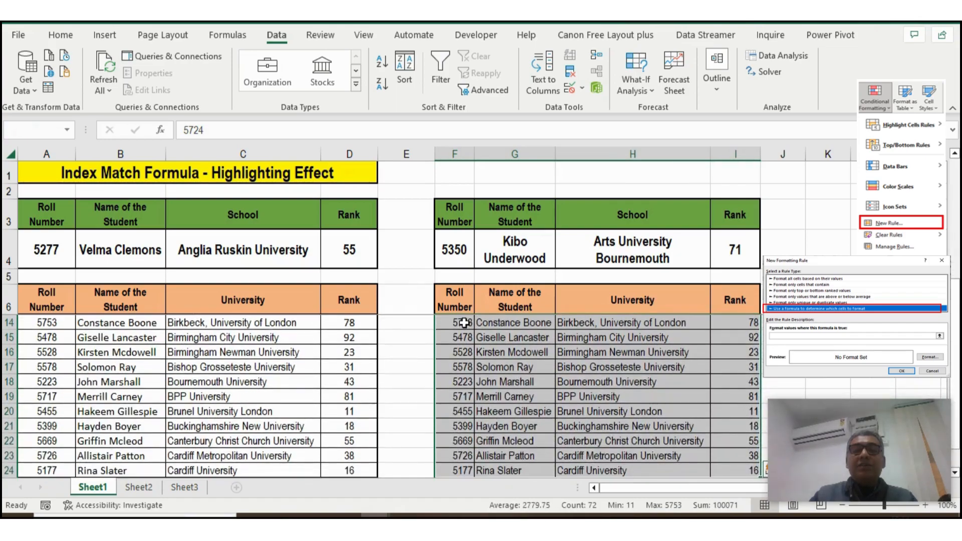
scroll(468, 311, up, 3)
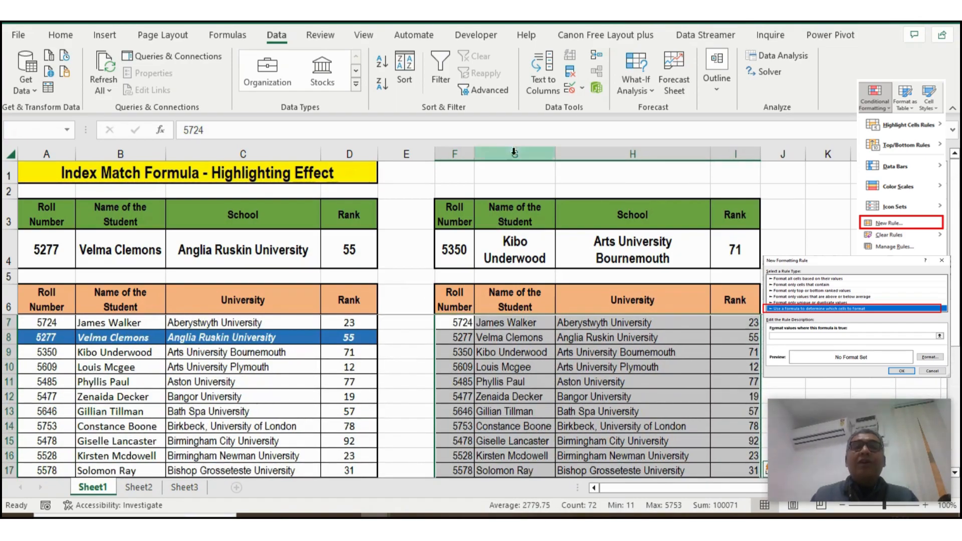
click(61, 36)
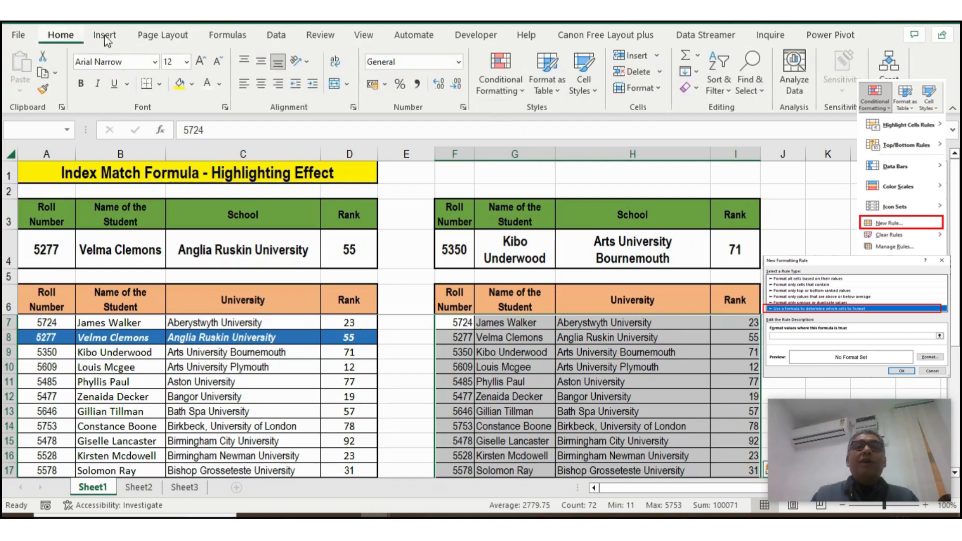
click(500, 66)
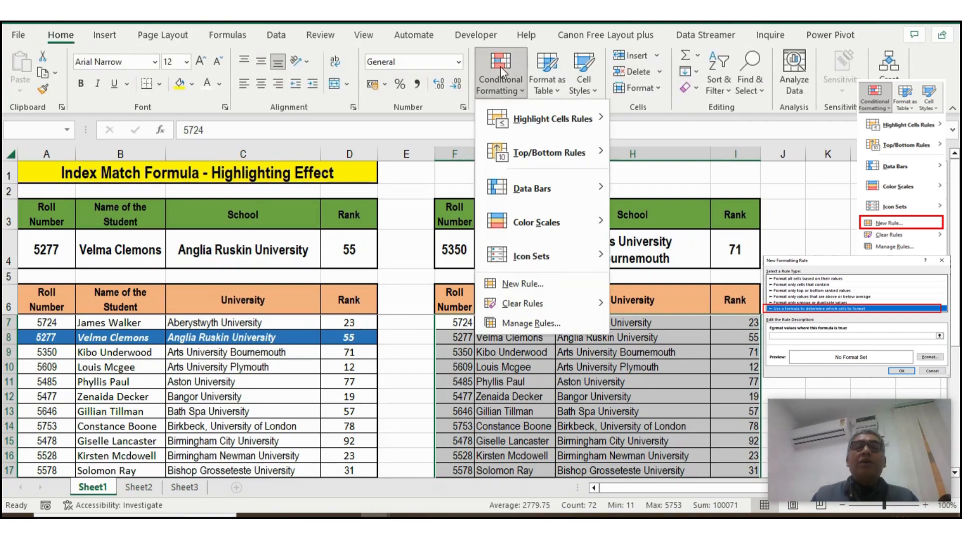
click(521, 284)
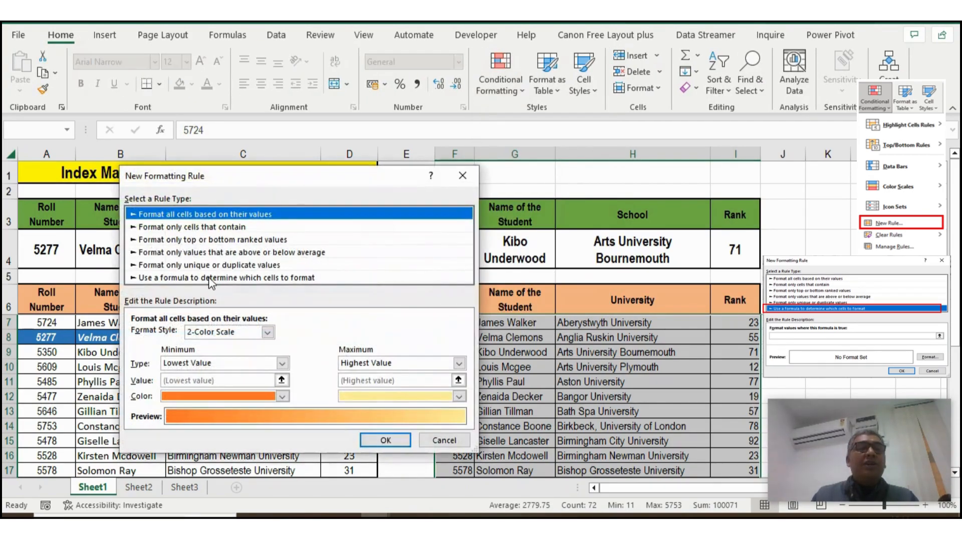
click(211, 279)
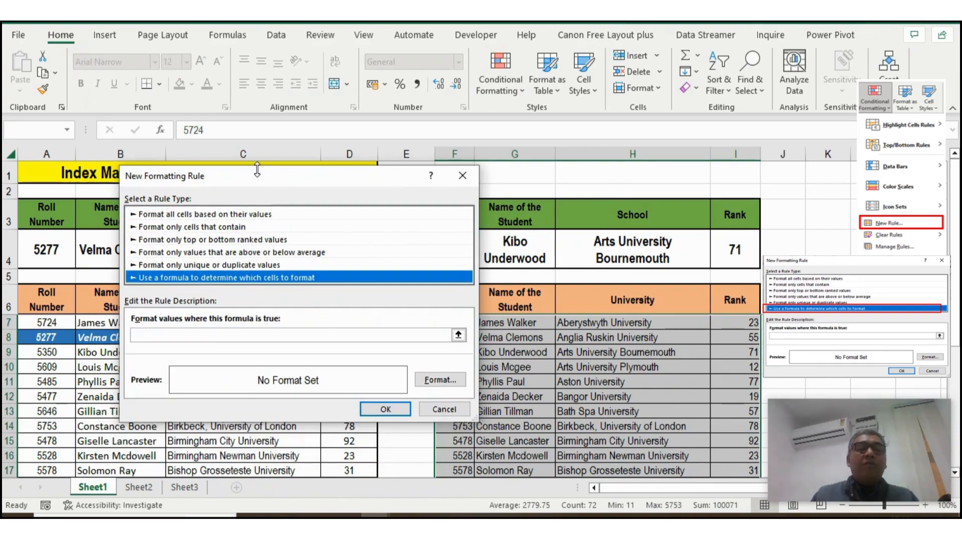
Enter =$F7=$F$4 as the formatting rule's formula, keeping its dialog clear of the lookup cells.
mouse_move(337, 179)
mouse_down()
mouse_move(953, 45)
mouse_move(822, 21)
mouse_move(837, 49)
mouse_up()
click(674, 203)
click(667, 206)
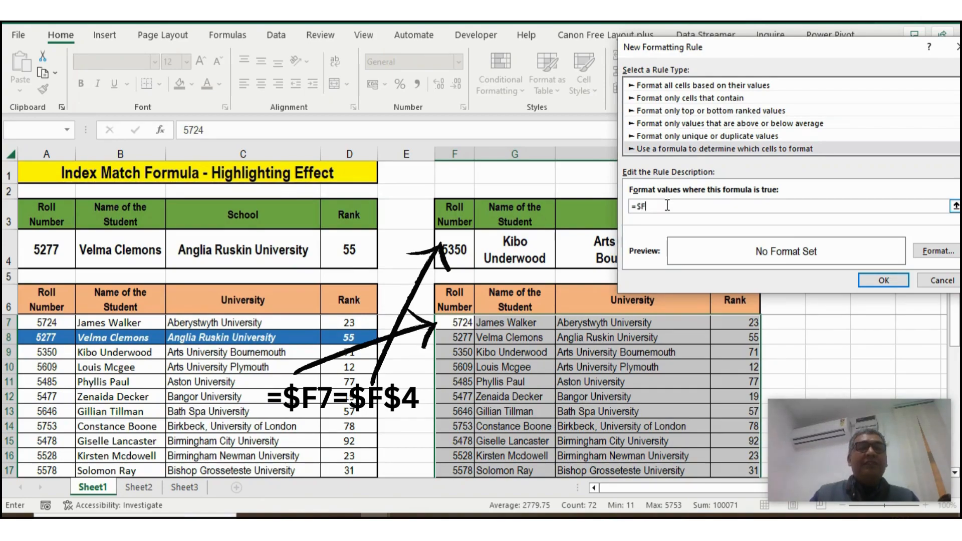
text(7=)
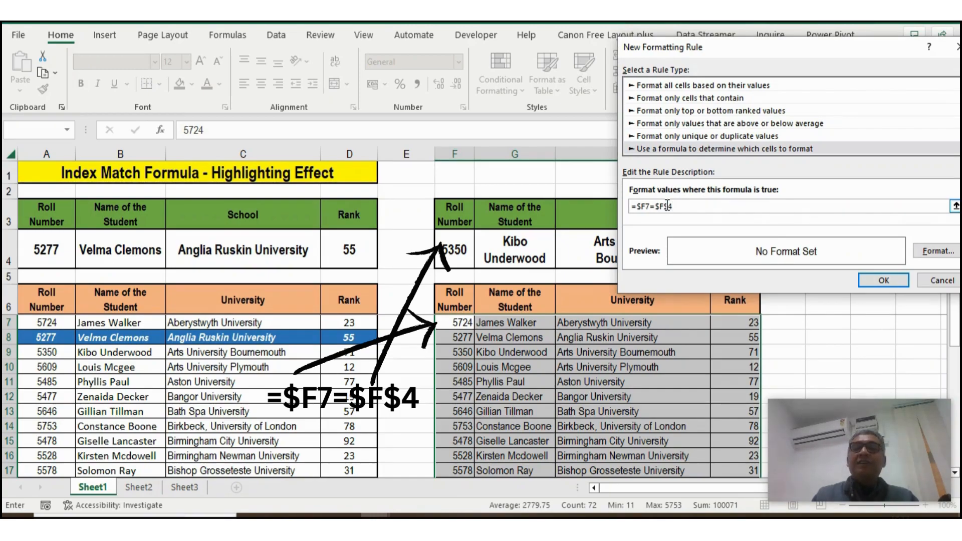
Give the formatting rule a dark blue fill with white Bold Italic text and apply it to the student data.
click(939, 252)
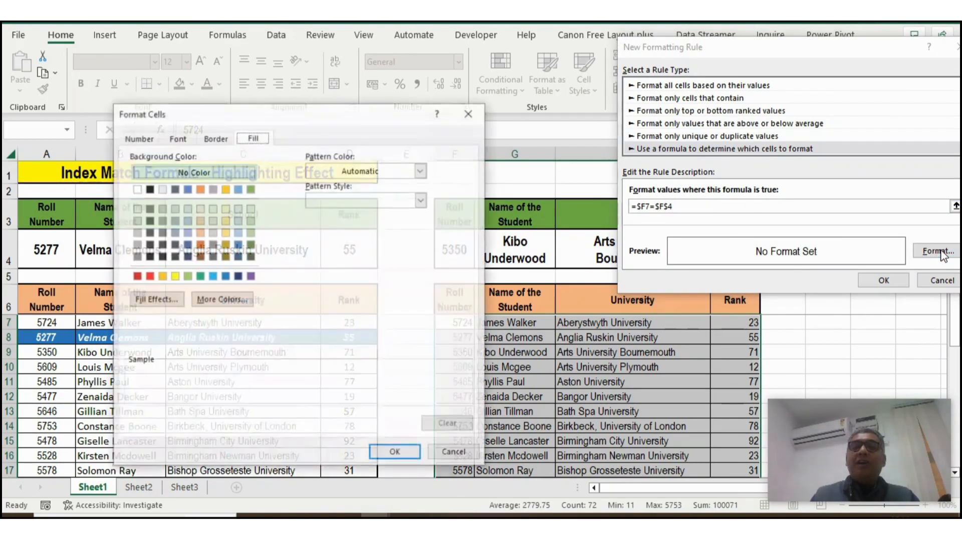
click(187, 246)
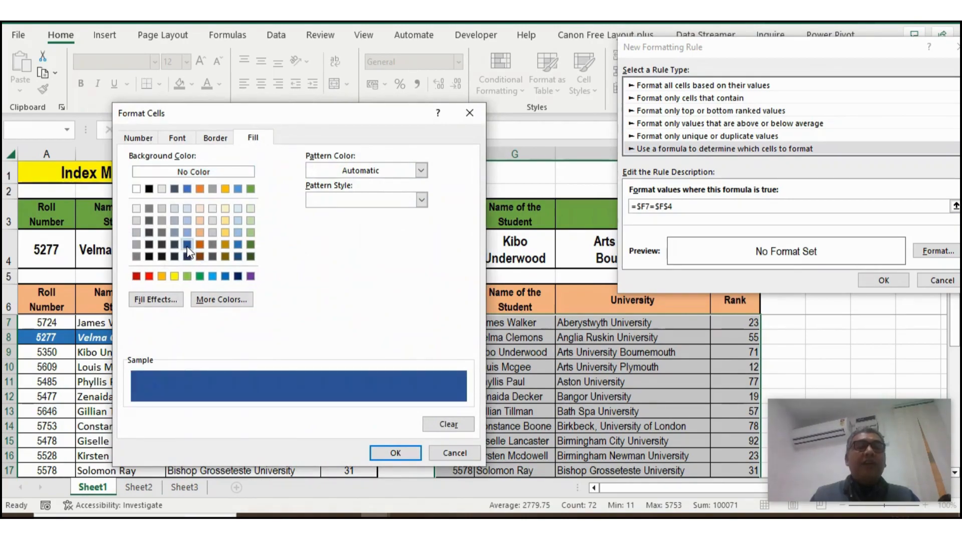
click(175, 138)
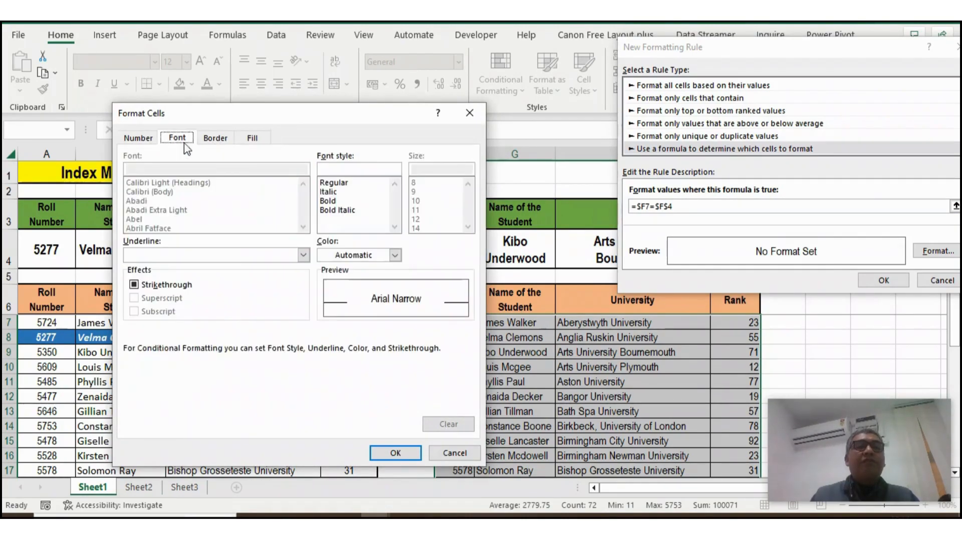
click(339, 211)
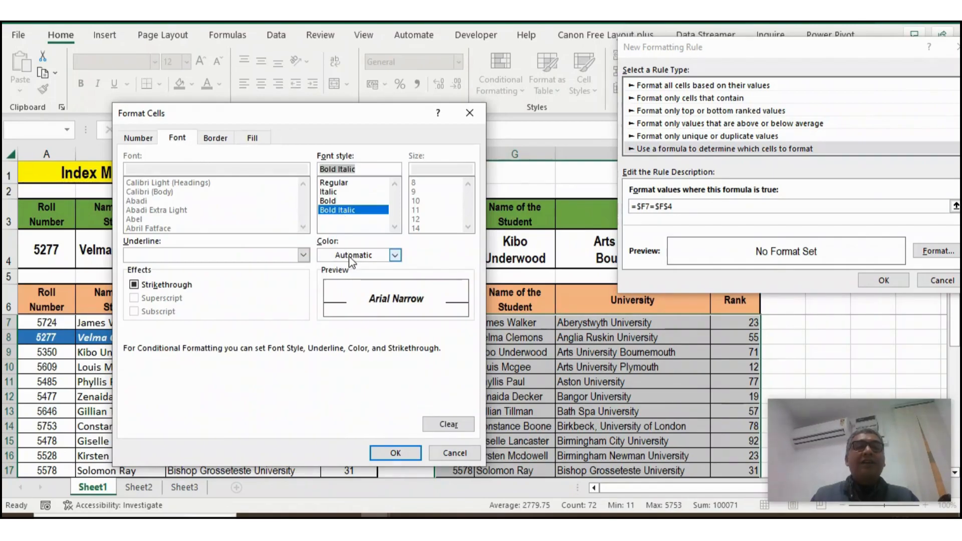
click(351, 257)
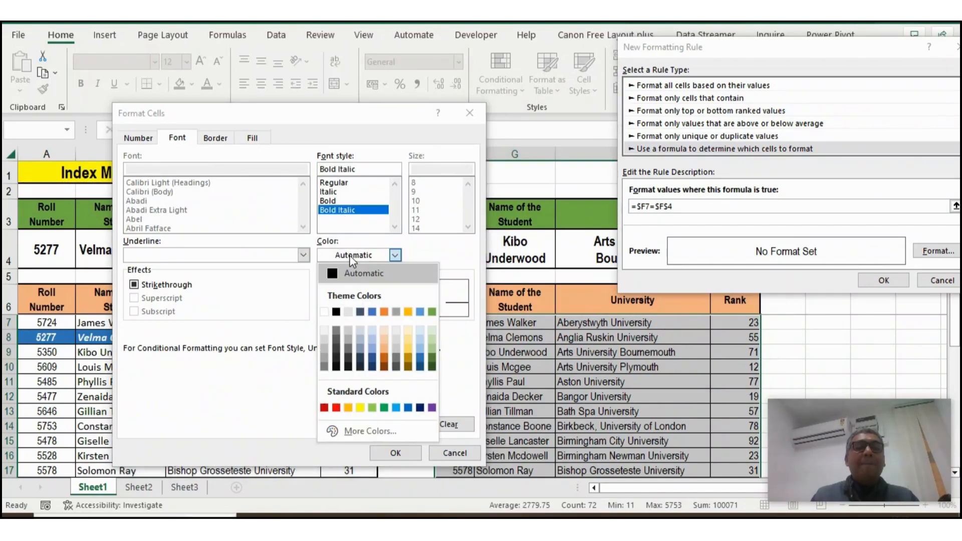
click(325, 312)
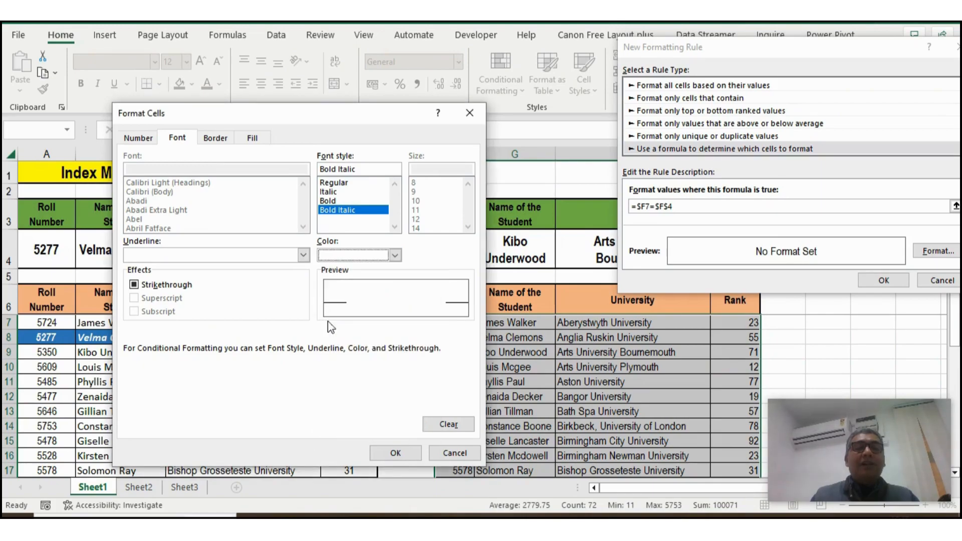
click(395, 453)
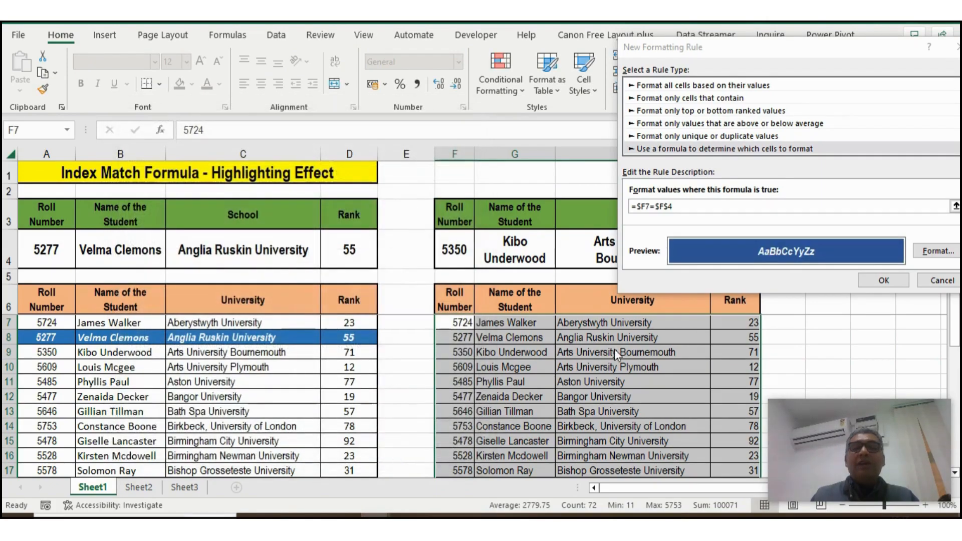
click(885, 280)
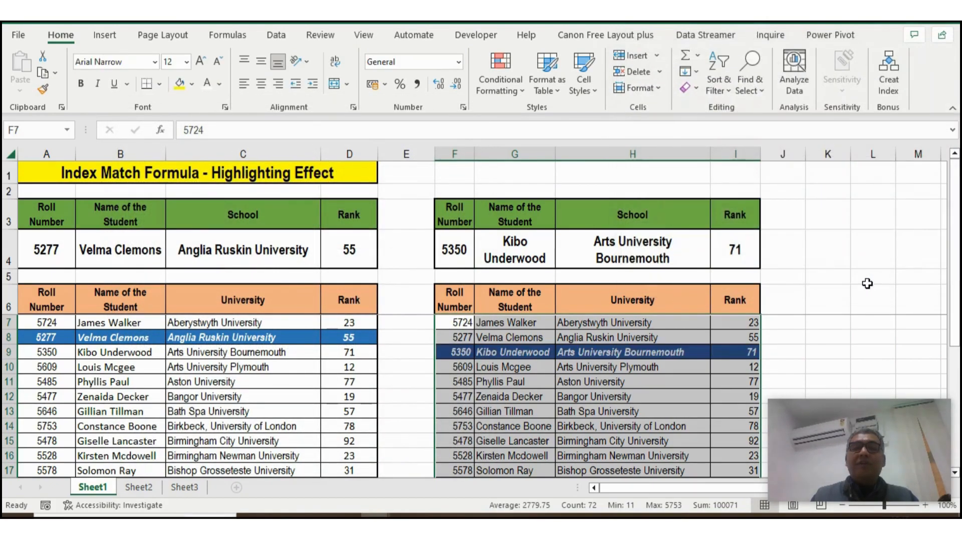
Choose the seventh, ninth and second roll numbers in turn from the drop-down list in F4 to test the row highlighting.
click(478, 397)
click(459, 251)
click(481, 262)
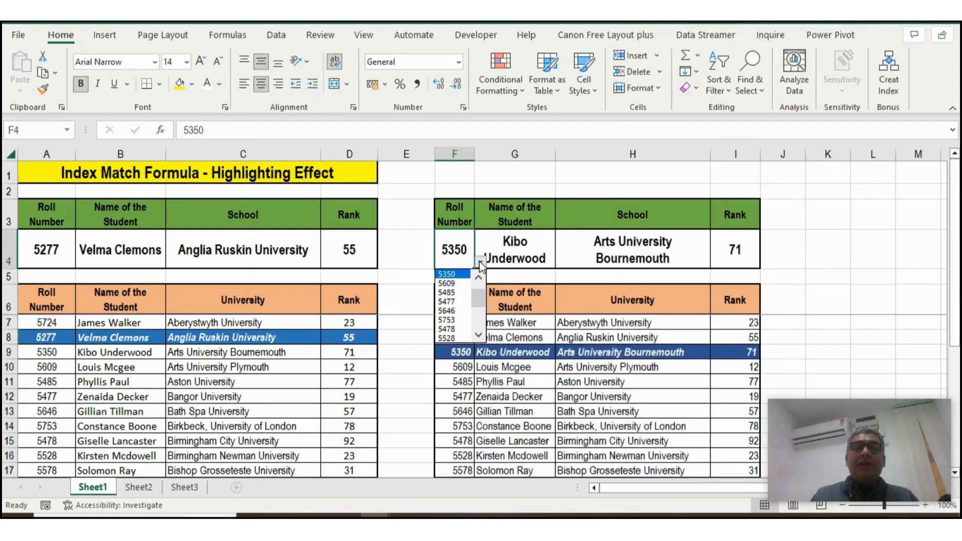
click(447, 312)
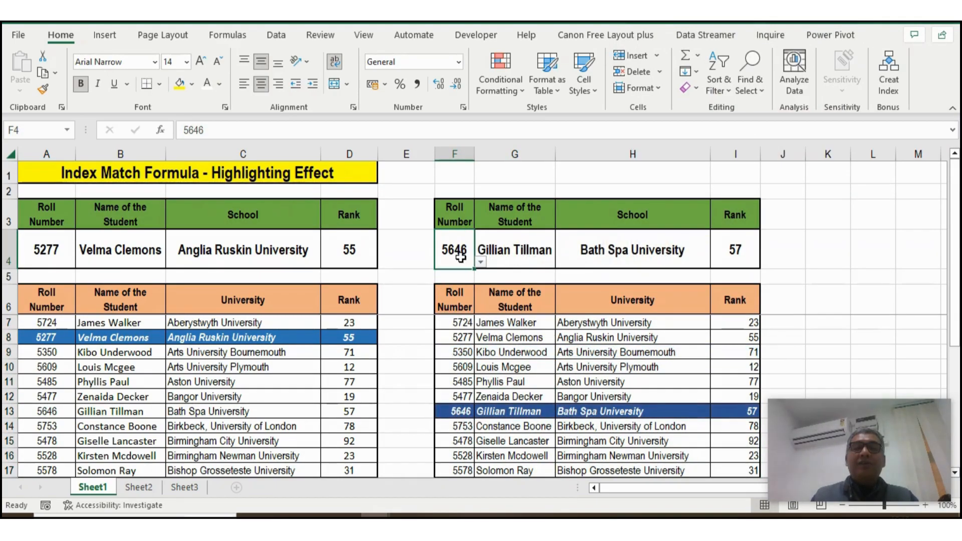
click(480, 263)
click(453, 291)
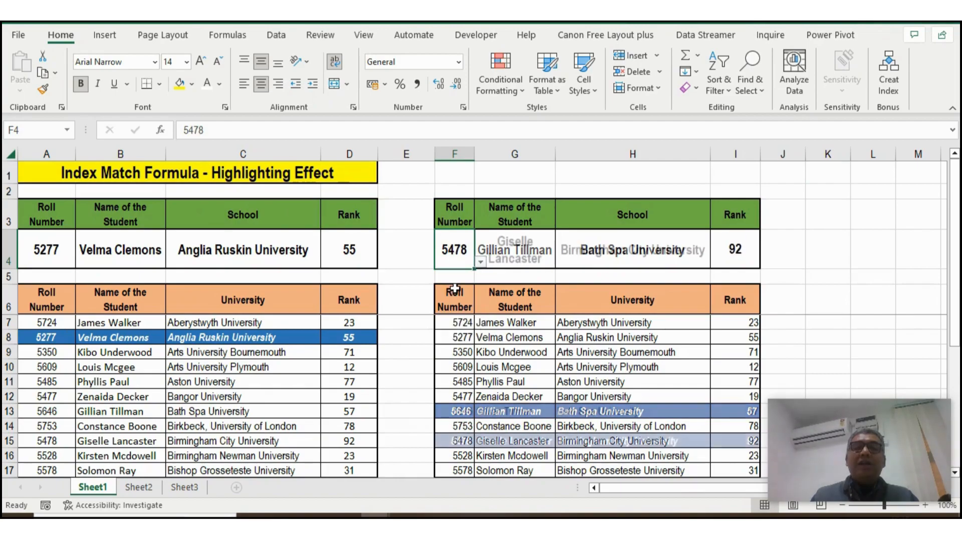
click(480, 262)
scroll(480, 316, up, 3)
click(450, 283)
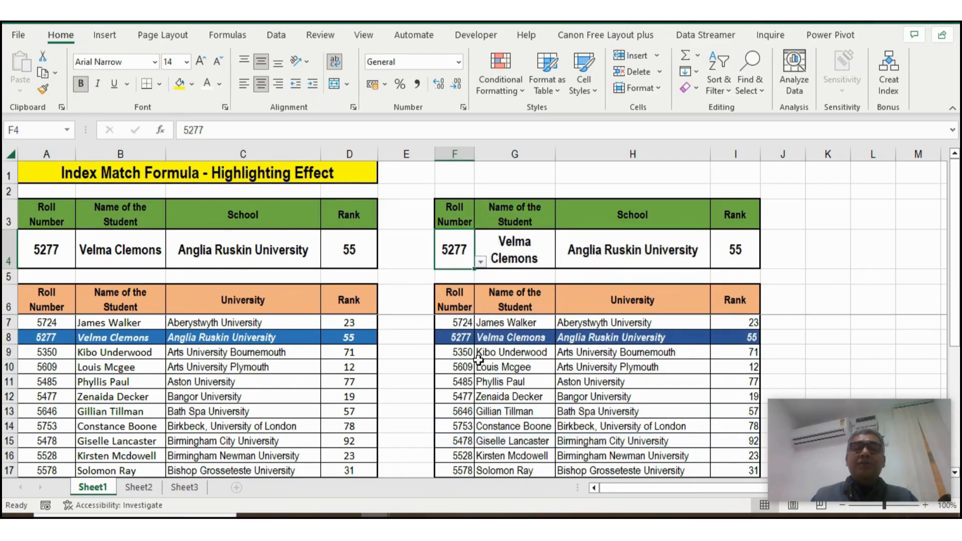
click(467, 369)
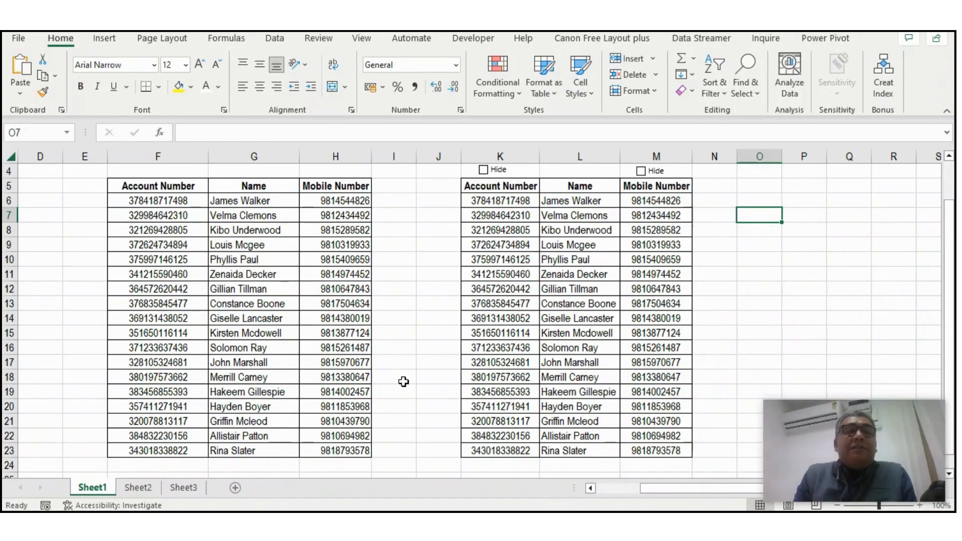
Inspect the masking formulas in K10 and M8, and turn on Hide for both the Account Number and Mobile Number columns.
click(507, 261)
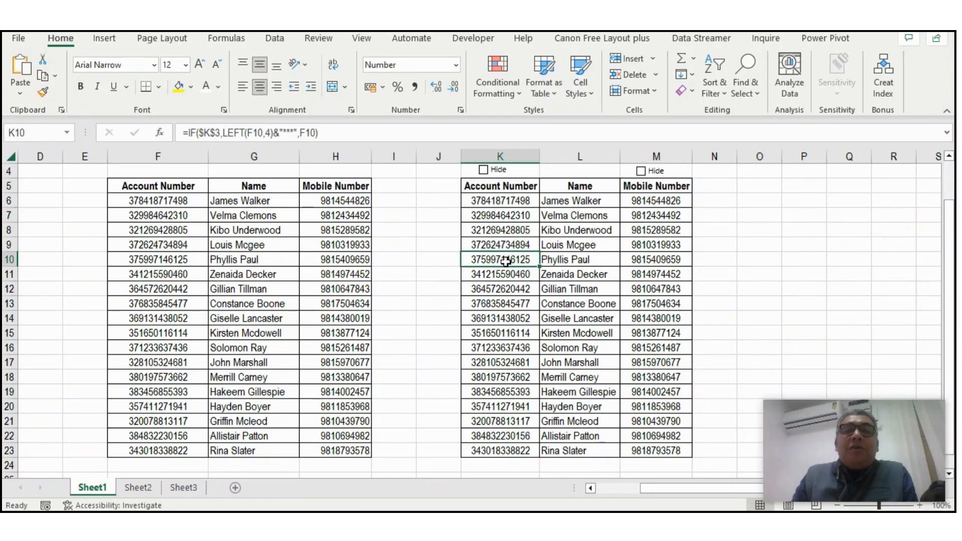
click(671, 228)
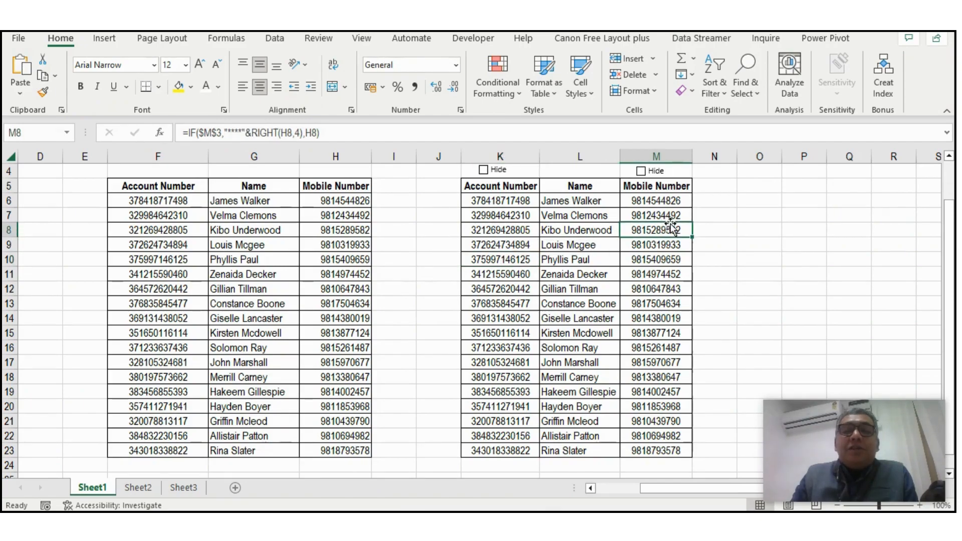
click(484, 170)
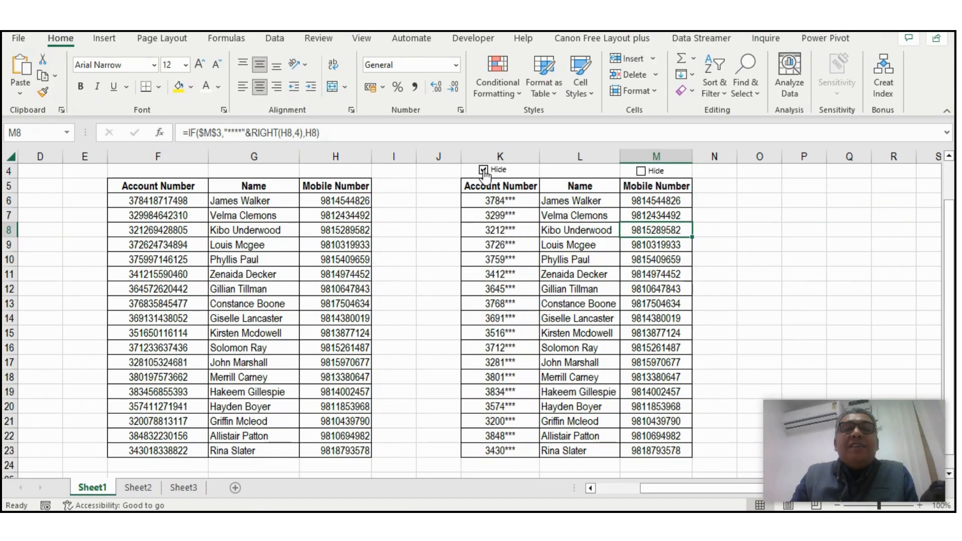
click(641, 171)
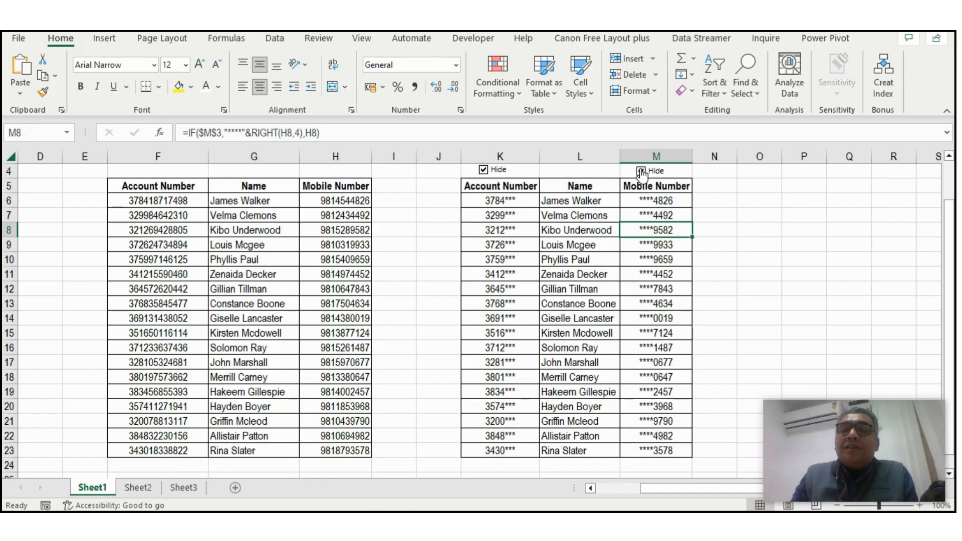